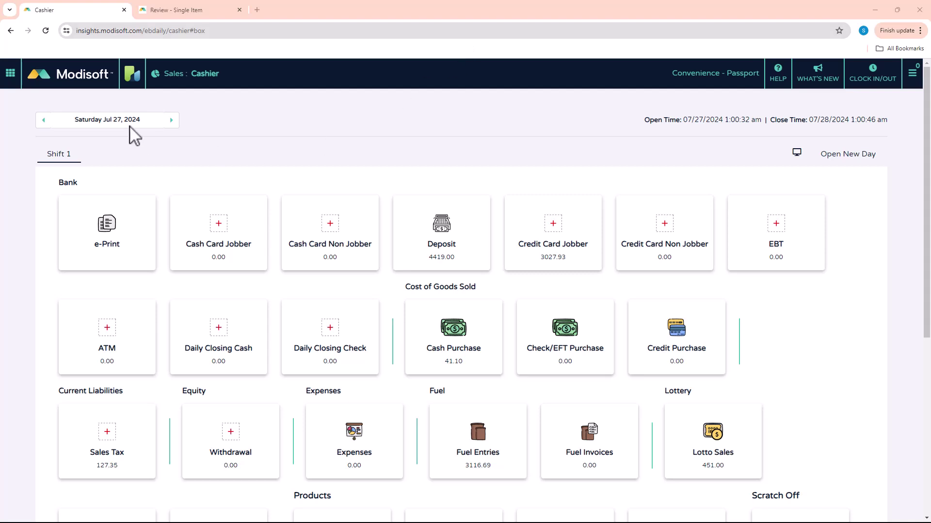
Open the Digital Menu module from the full list of modules
click(9, 77)
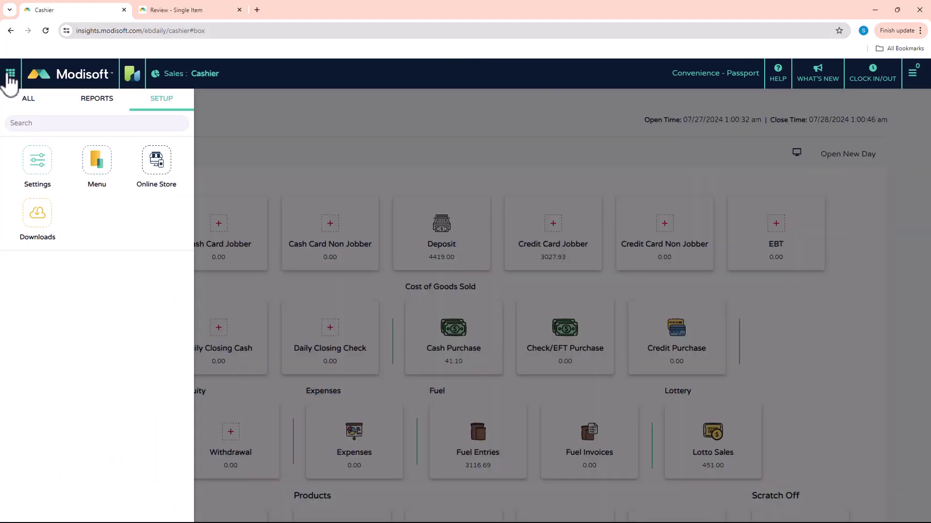
click(25, 99)
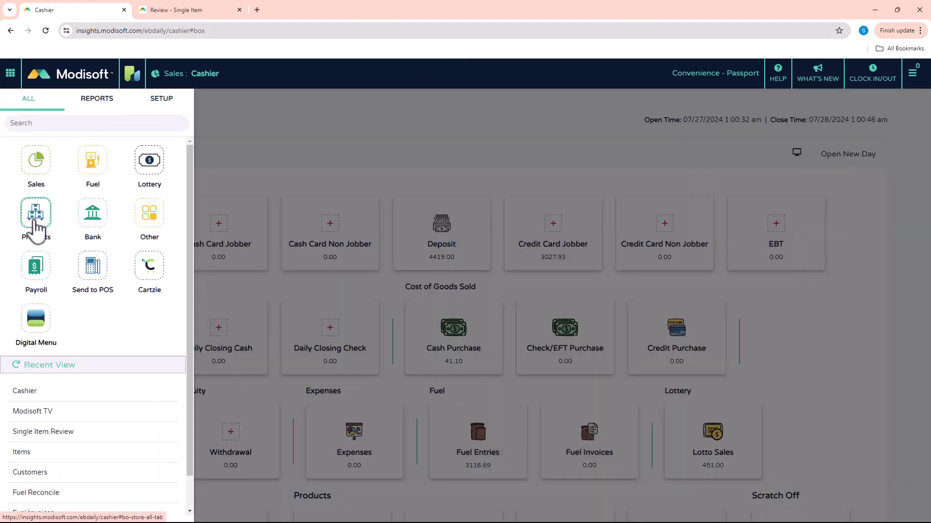
click(34, 330)
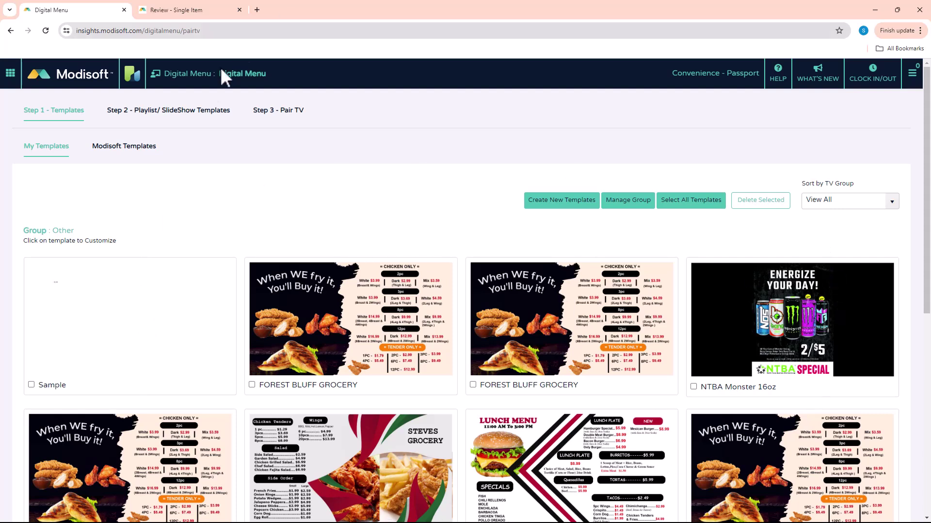
Look through the saved templates and the Modisoft template library, including its menu, NTBA PROMOS and GHRA PROMOS groups
scroll(256, 257, down, 2)
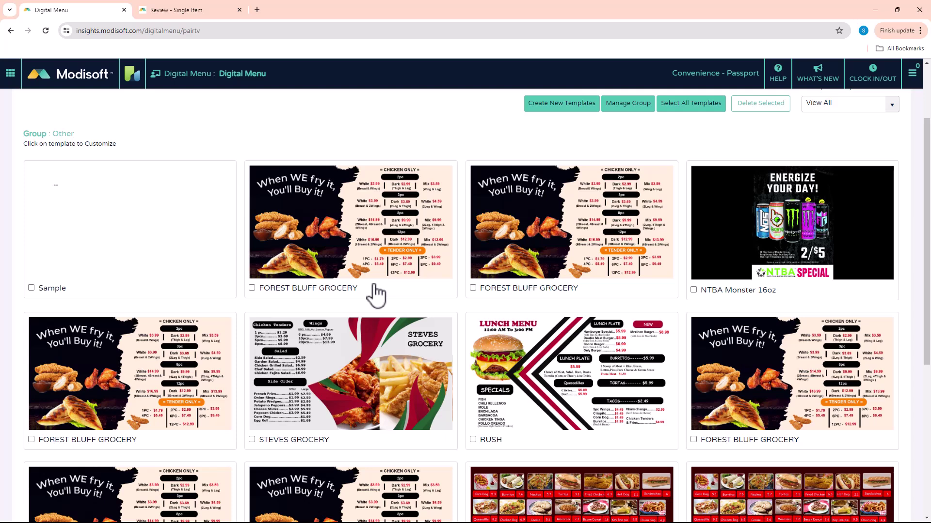
scroll(378, 288, down, 4)
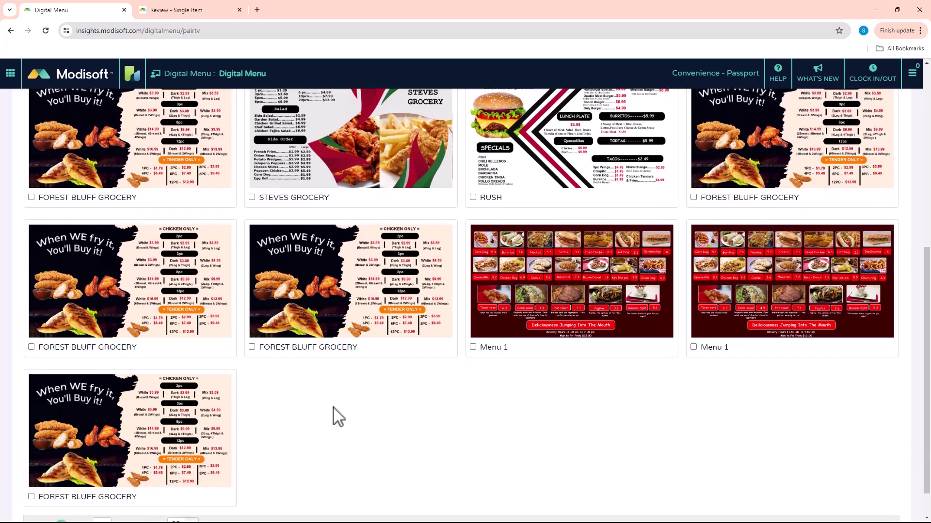
scroll(217, 456, up, 2)
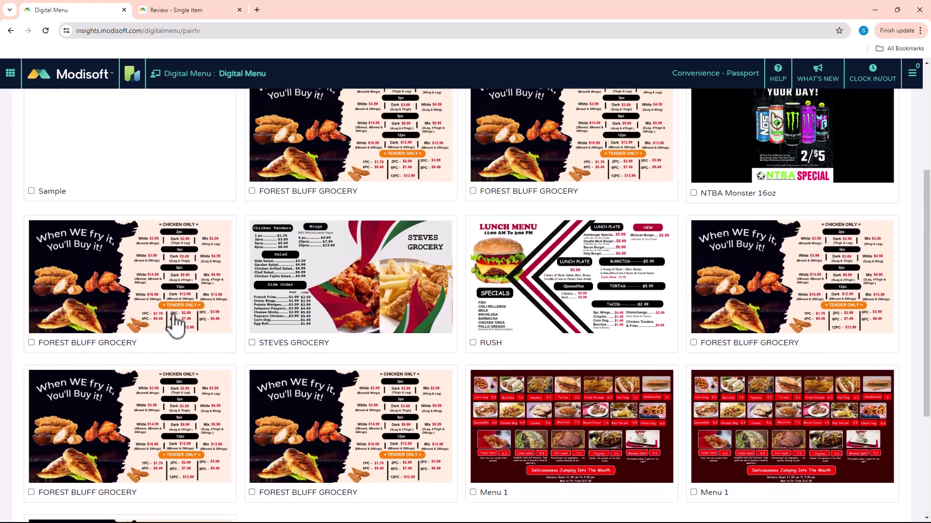
scroll(177, 323, up, 4)
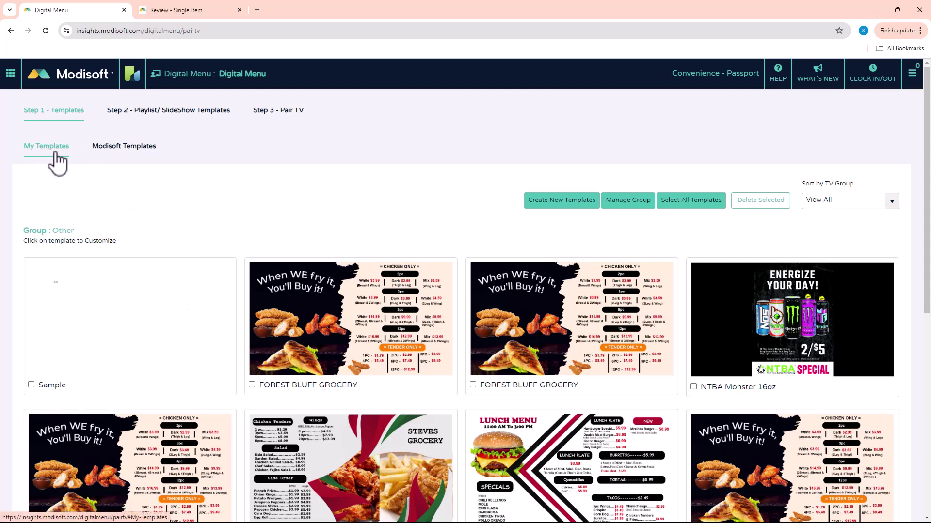
click(109, 146)
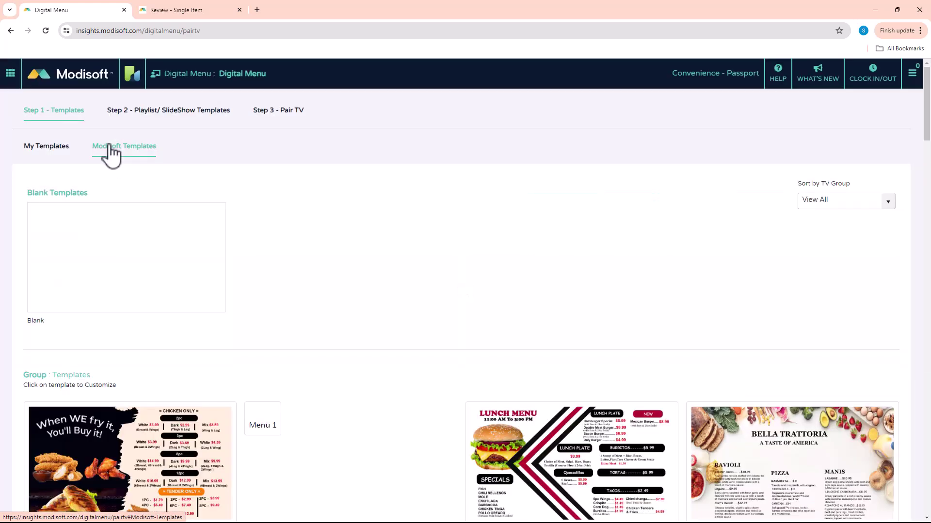
scroll(114, 155, down, 1)
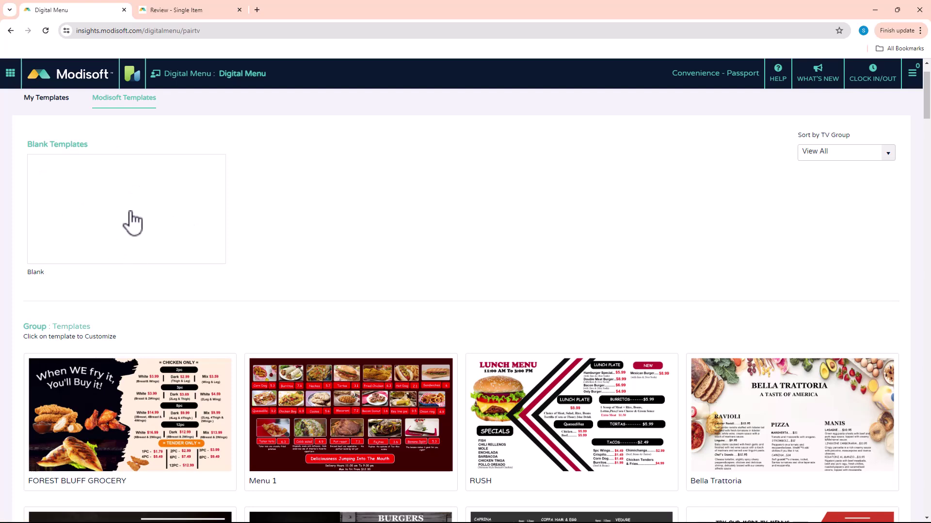
scroll(145, 222, down, 5)
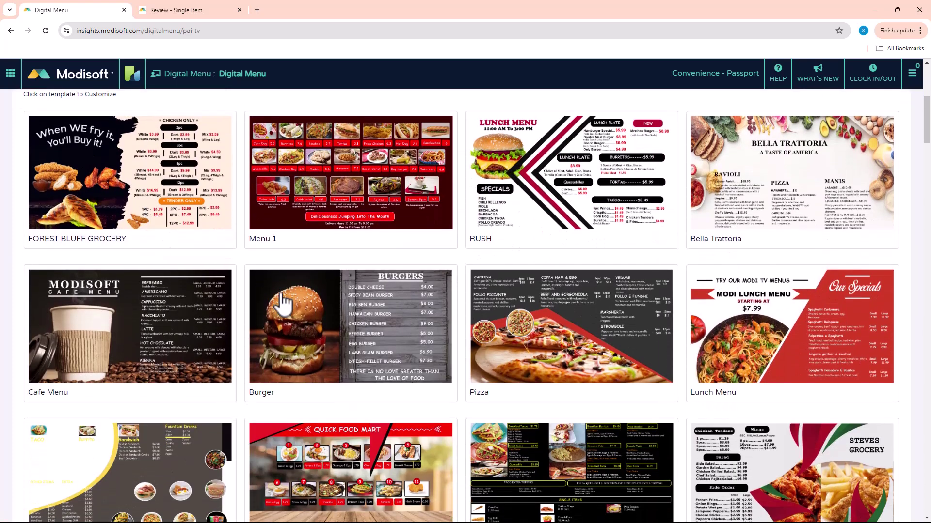
scroll(800, 300, down, 5)
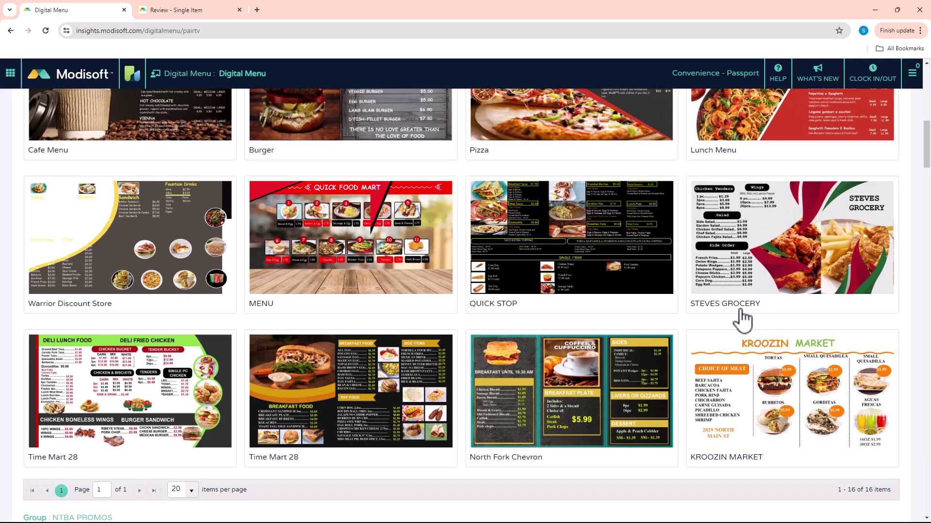
scroll(656, 301, down, 8)
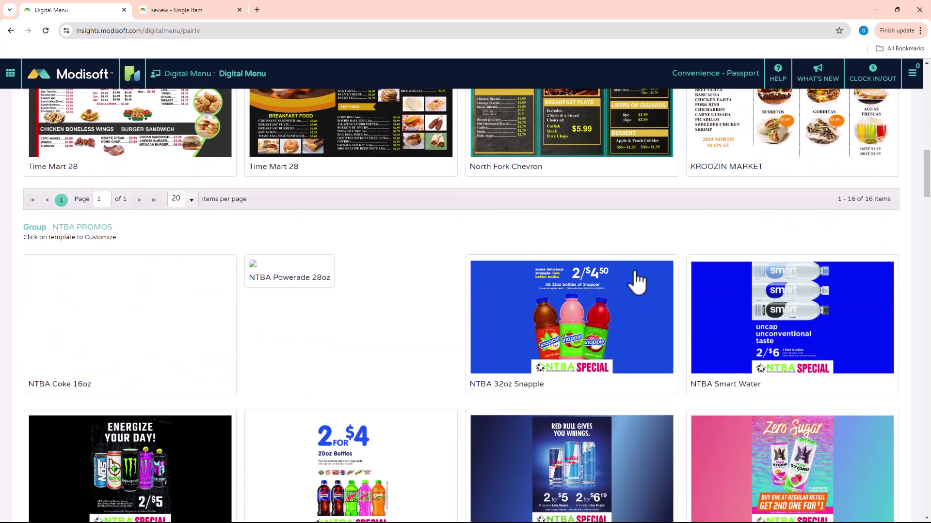
scroll(636, 279, down, 10)
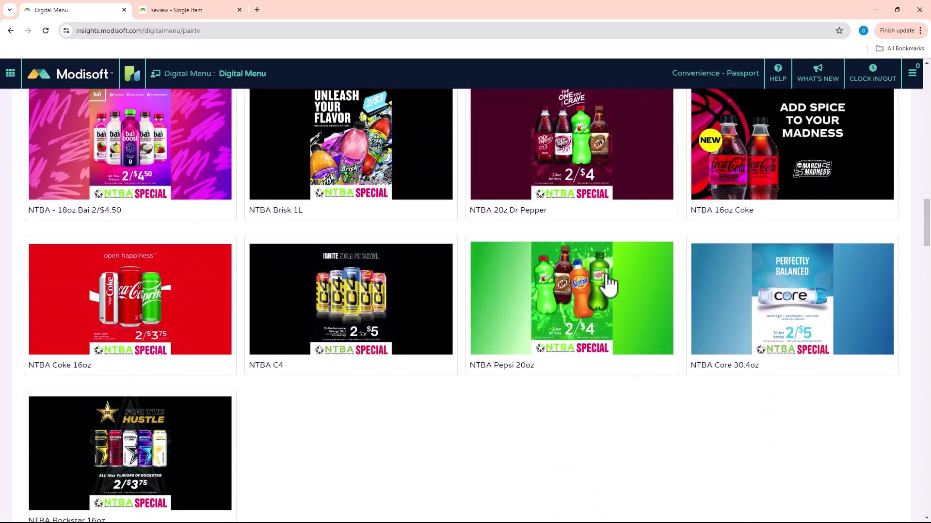
scroll(599, 285, down, 8)
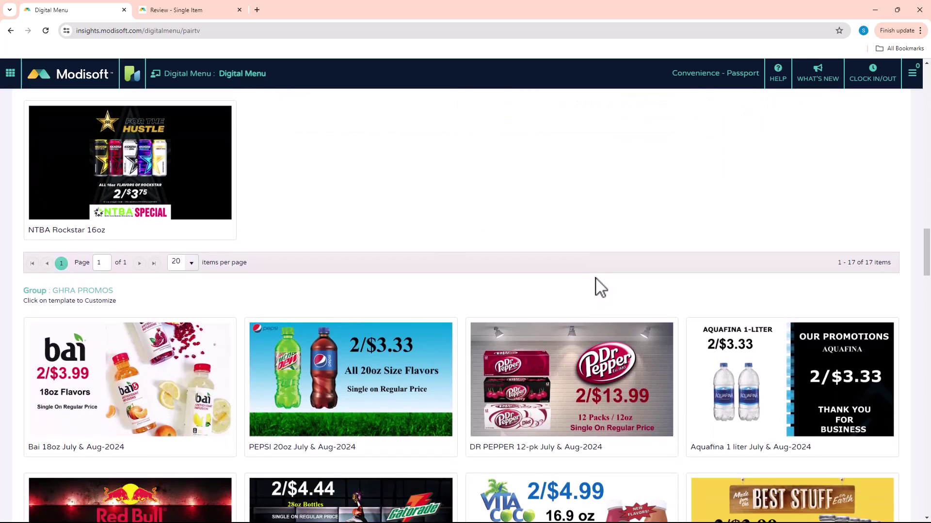
scroll(593, 280, up, 20)
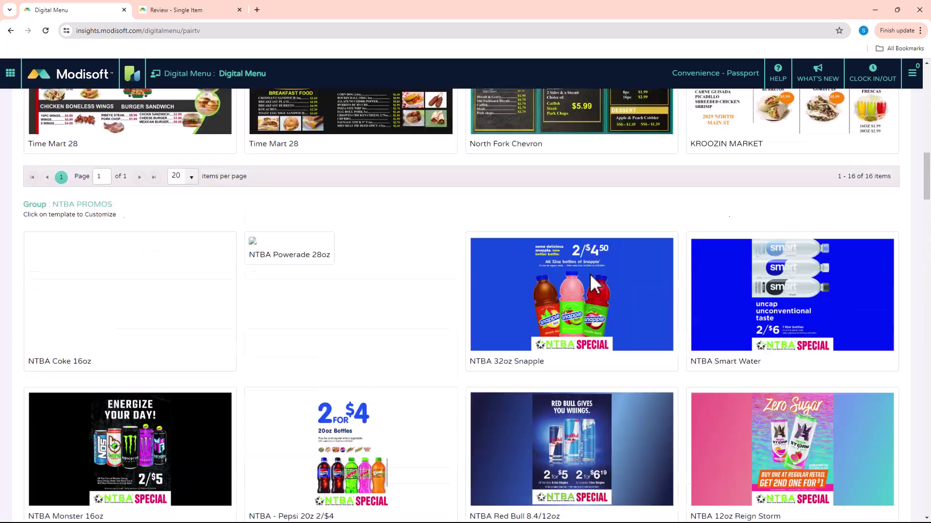
scroll(589, 274, up, 6)
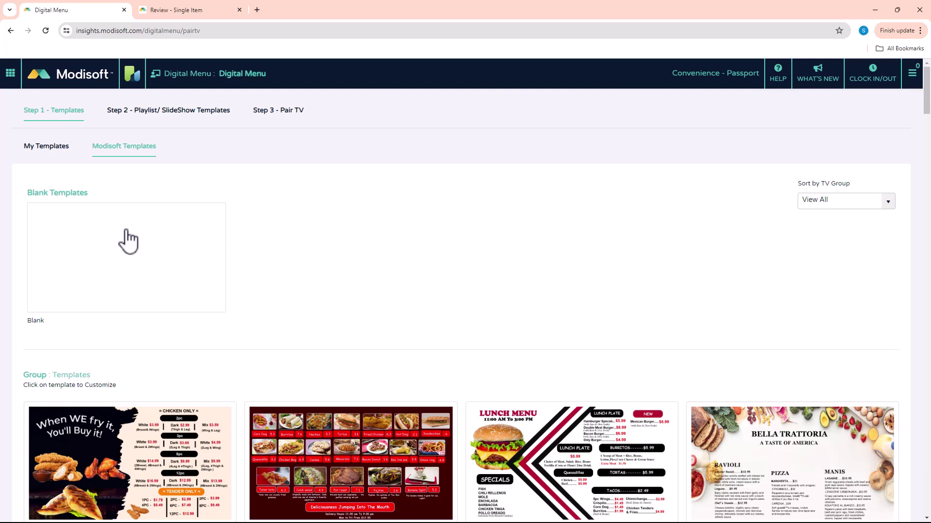
Customize the Modisoft RUSH lunch menu template by setting its description to MENU, and save it
click(567, 458)
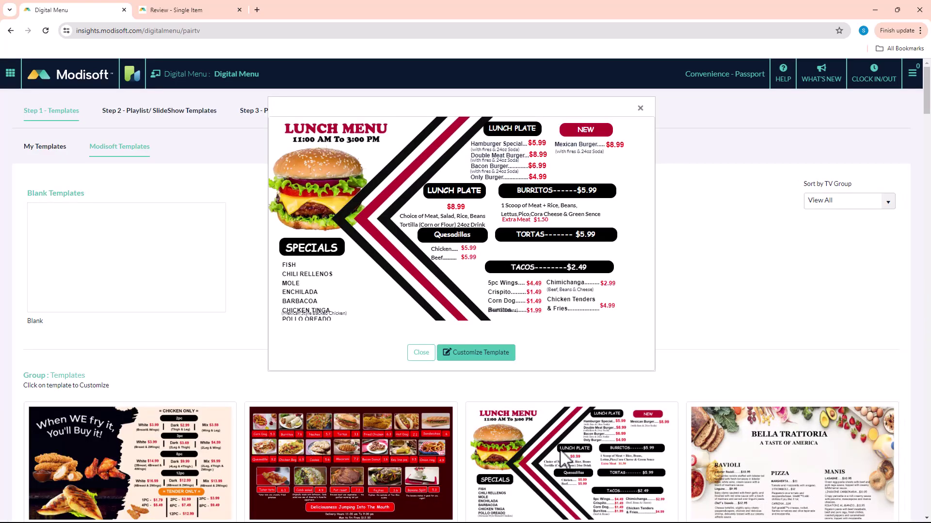
click(471, 357)
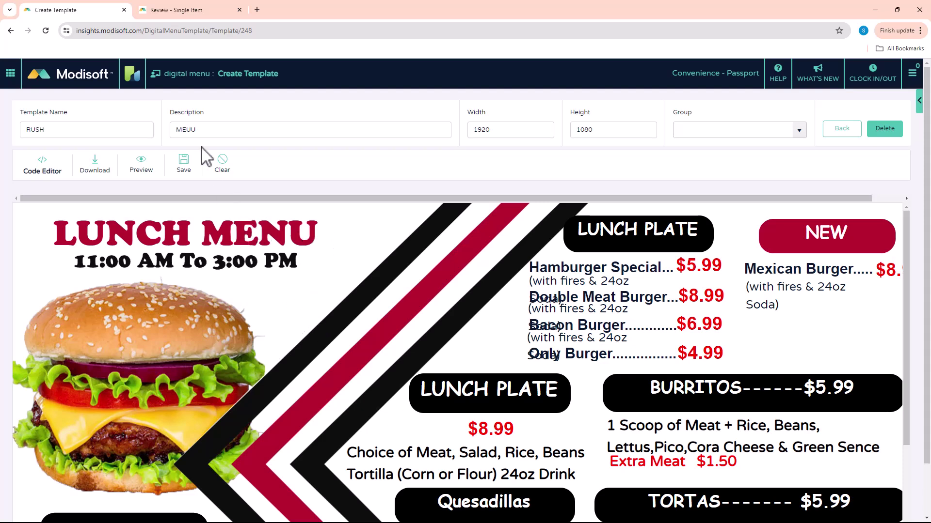
click(191, 130)
text(N)
scroll(345, 290, down, 3)
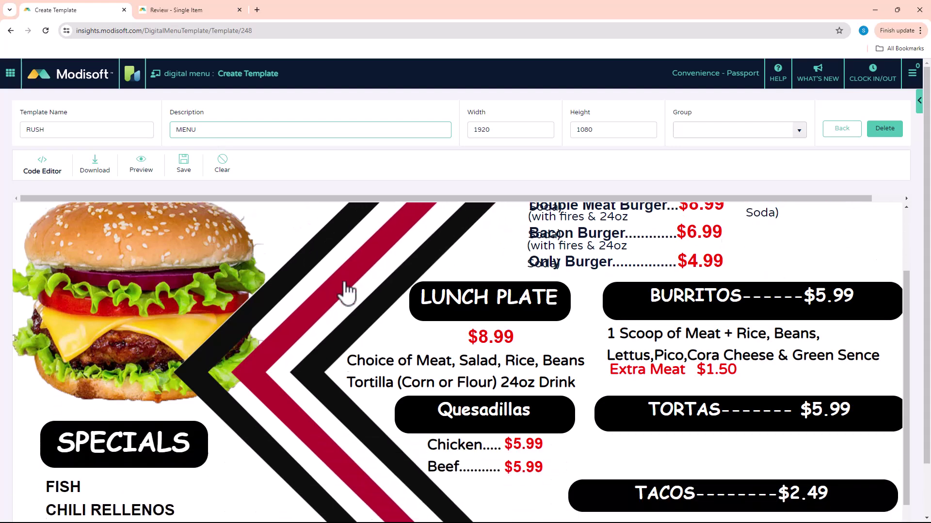
scroll(197, 298, up, 3)
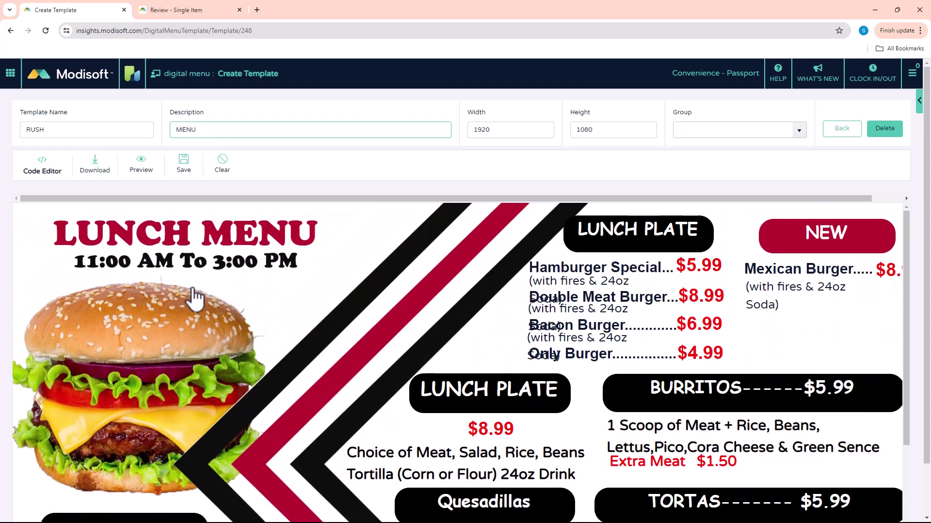
click(184, 168)
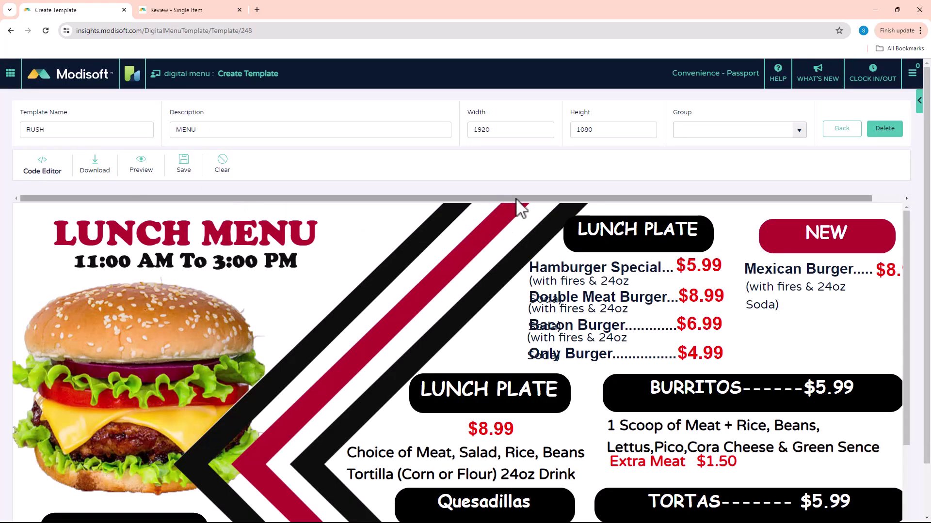
Check the group choices for the RUSH template and return to the saved templates list
click(800, 131)
click(800, 131)
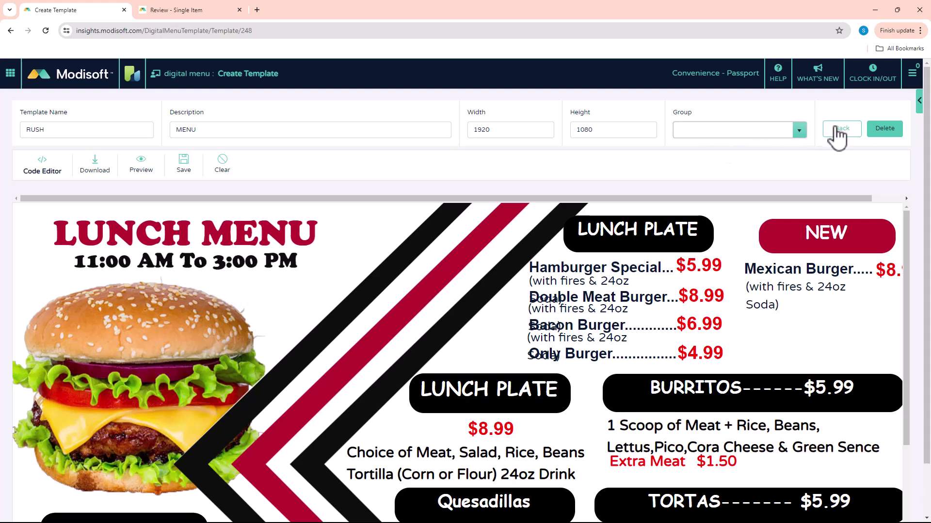
click(841, 129)
click(509, 92)
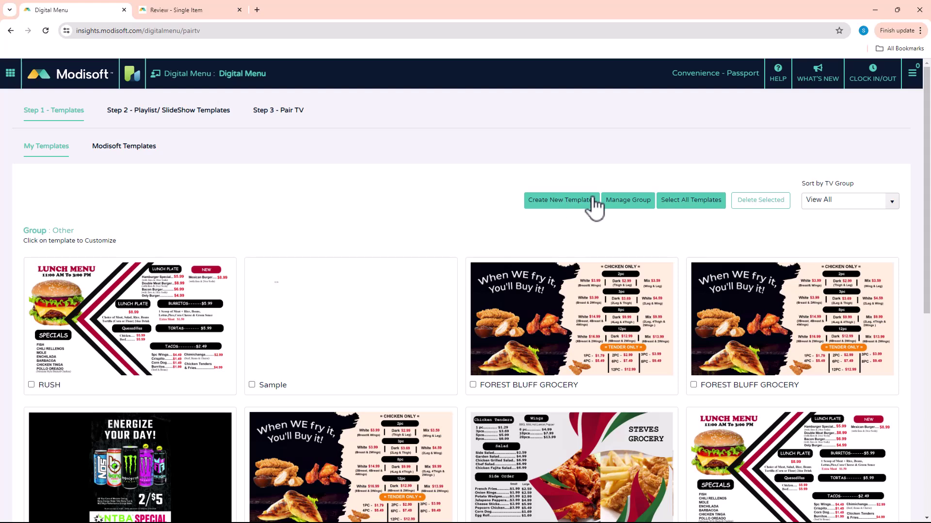
Add three TV groups named Breakfast, Lunch and Promo, and close the group management
click(630, 207)
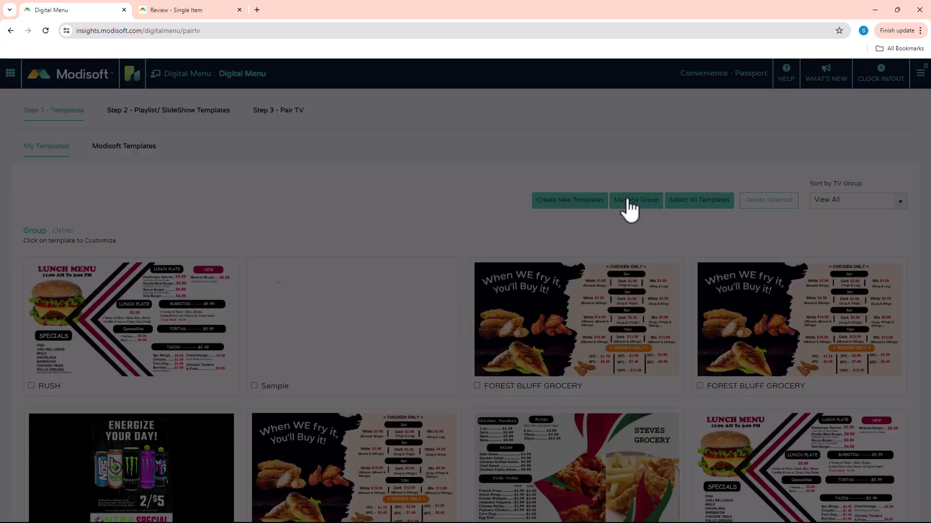
click(877, 101)
text(Breakfast)
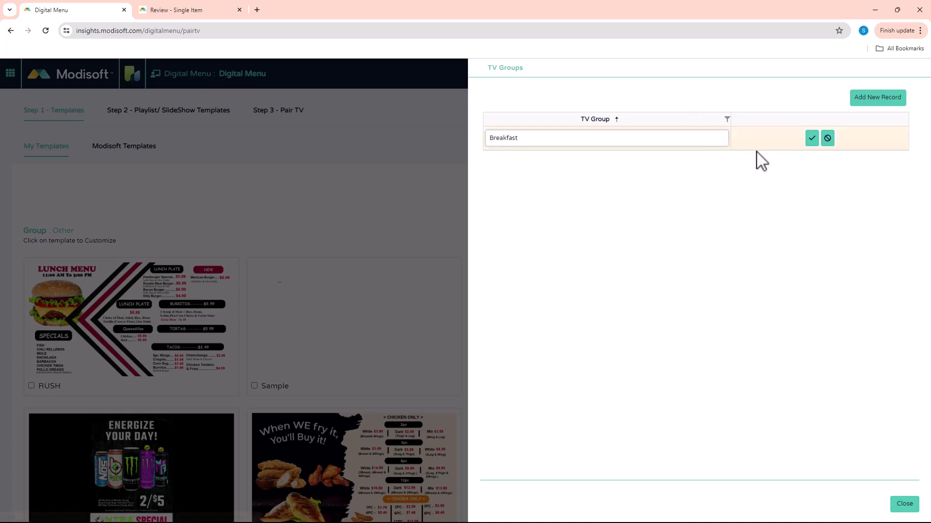
click(811, 139)
click(854, 103)
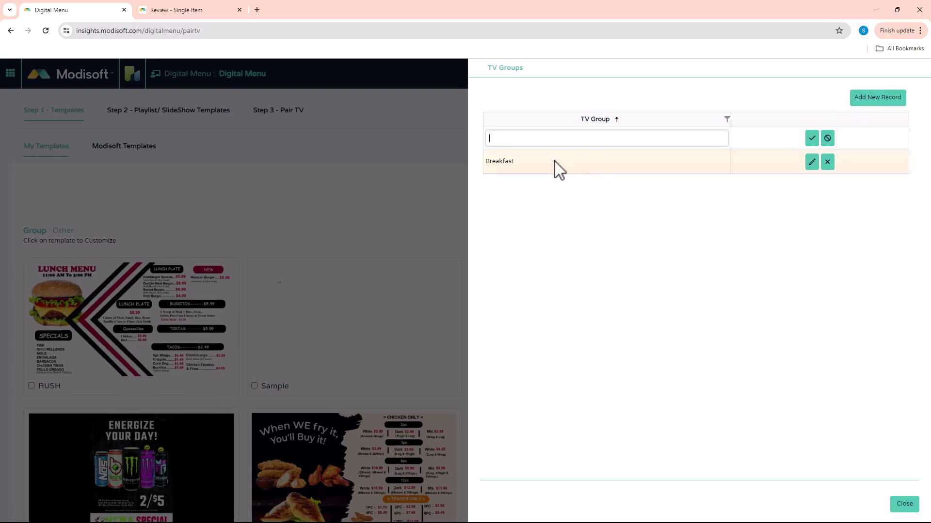
text(Lunch)
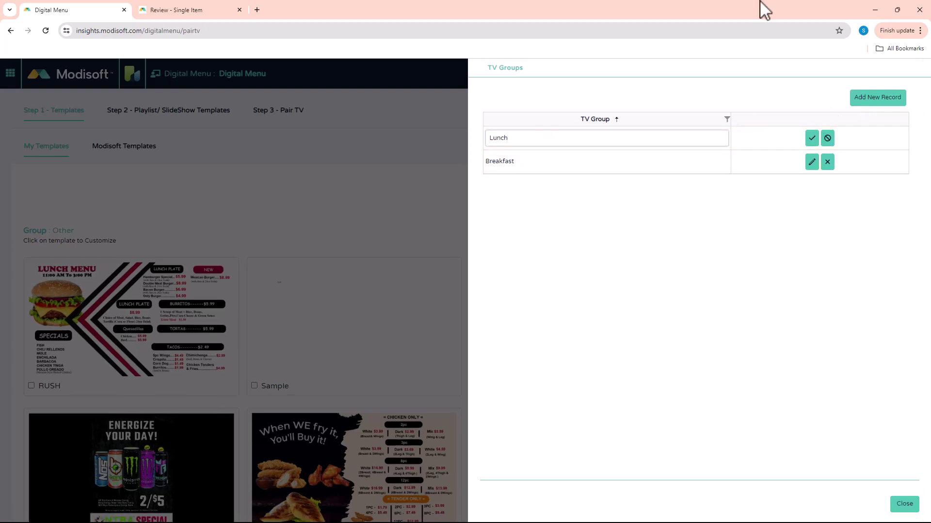
click(809, 140)
click(889, 103)
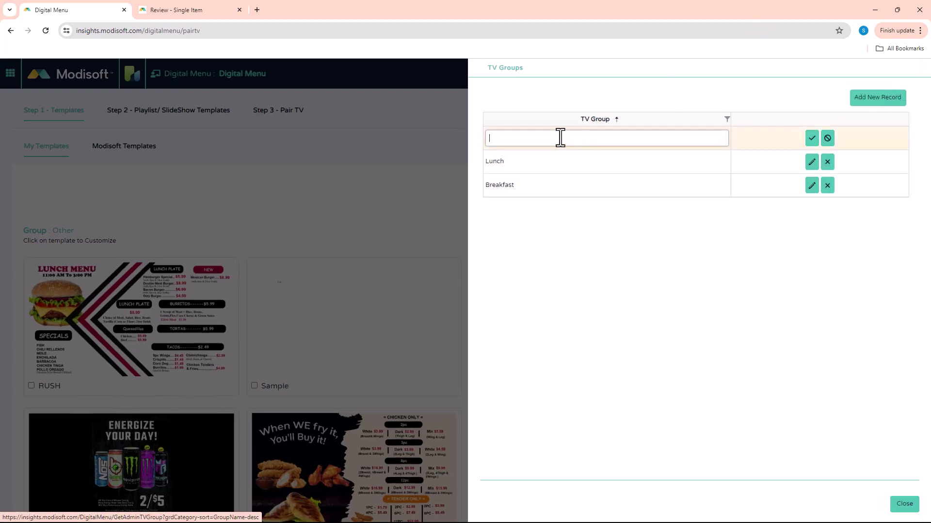
text(Promo)
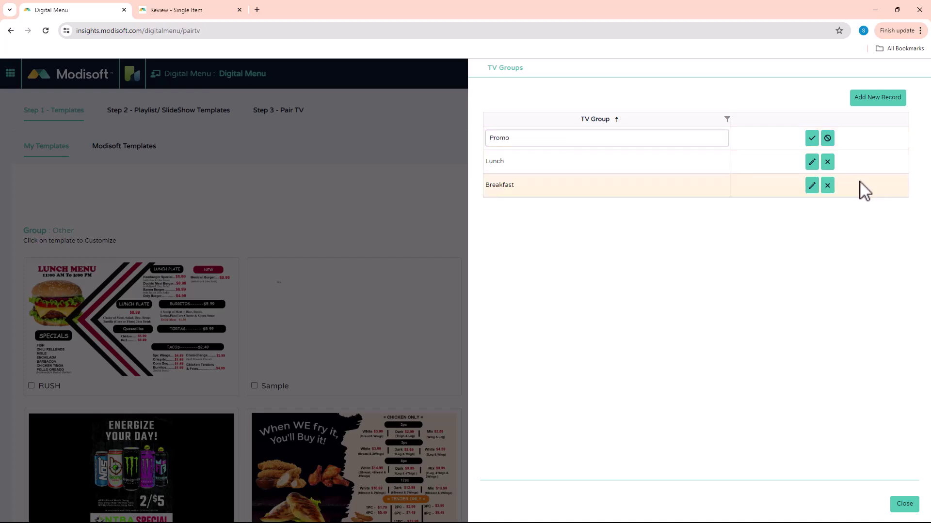
click(811, 138)
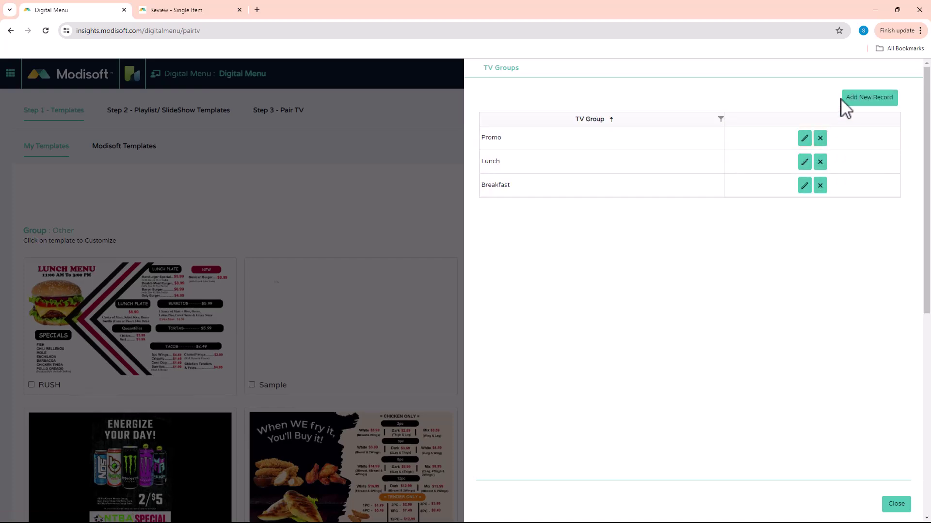
click(895, 505)
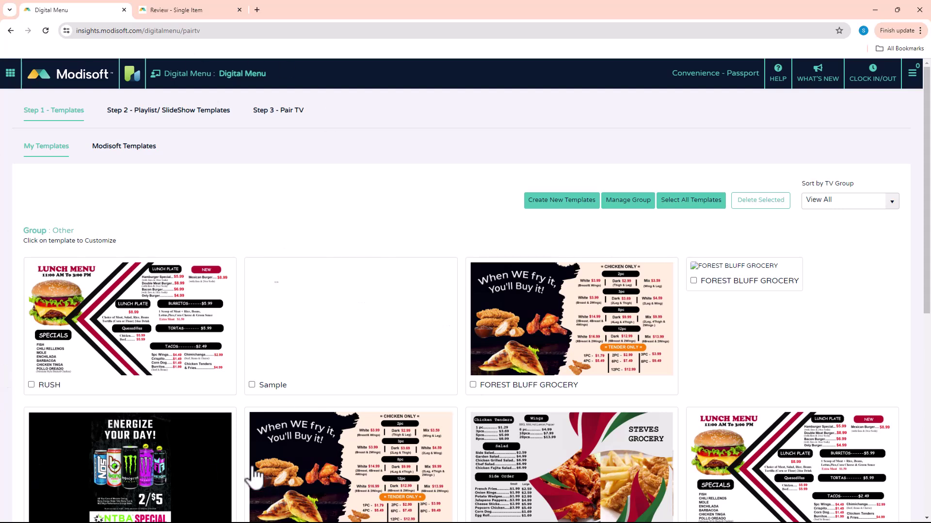
Create a playlist named Test List with Test List as its description, and save it
click(151, 114)
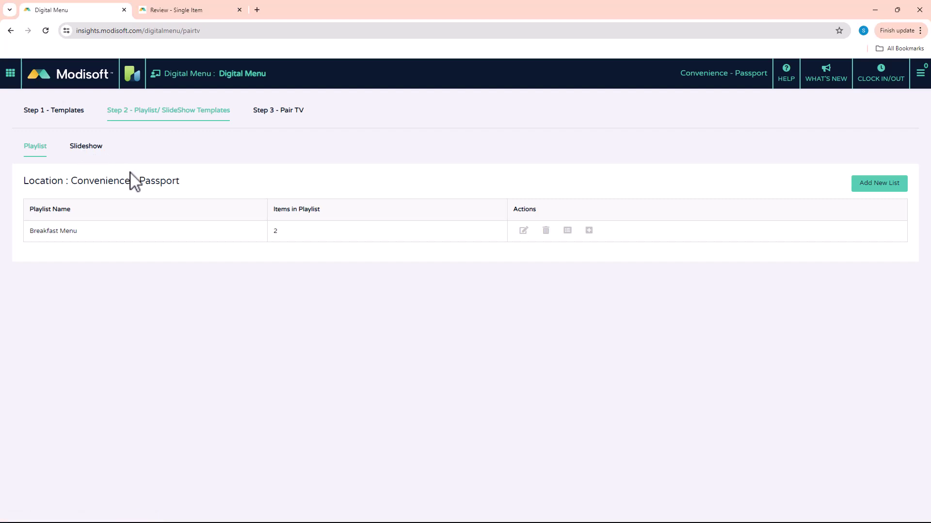
click(881, 188)
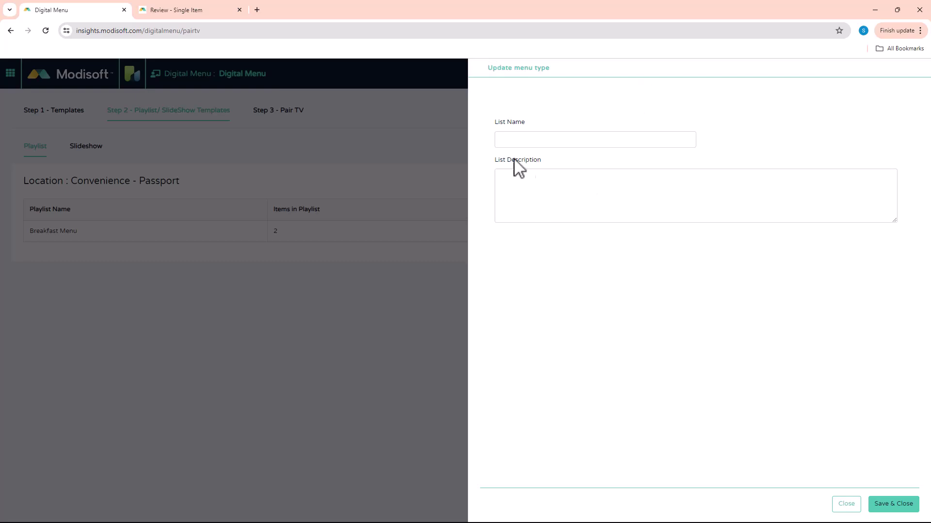
click(522, 142)
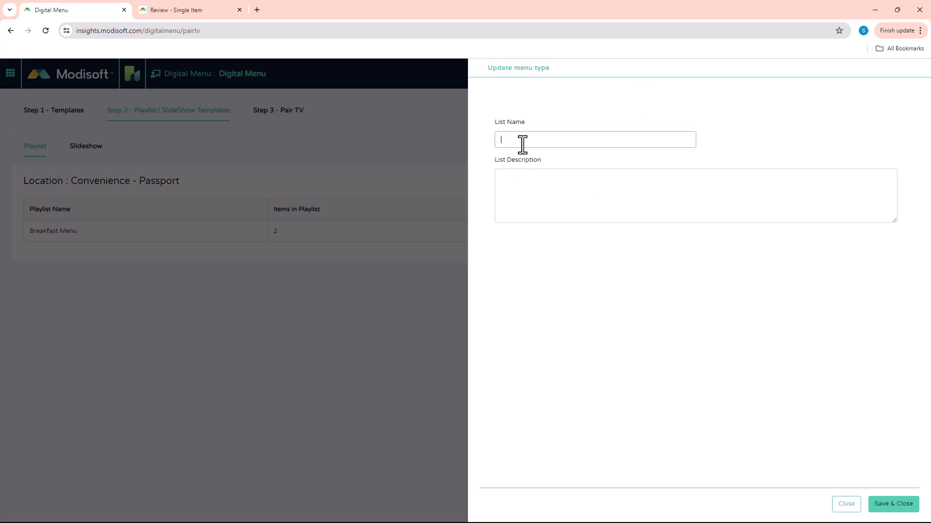
text(Test List)
key(ctrl+a)
key(ctrl+c)
click(556, 214)
key(ctrl+v)
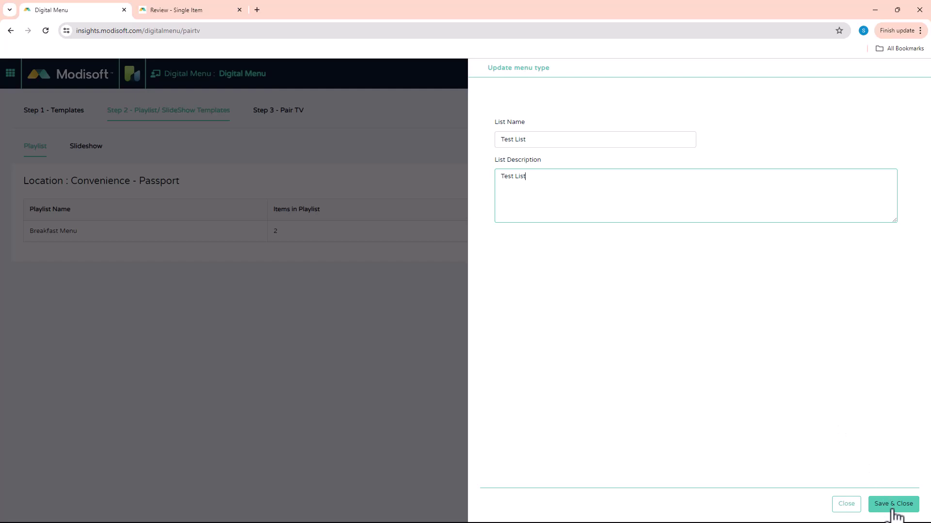
click(893, 508)
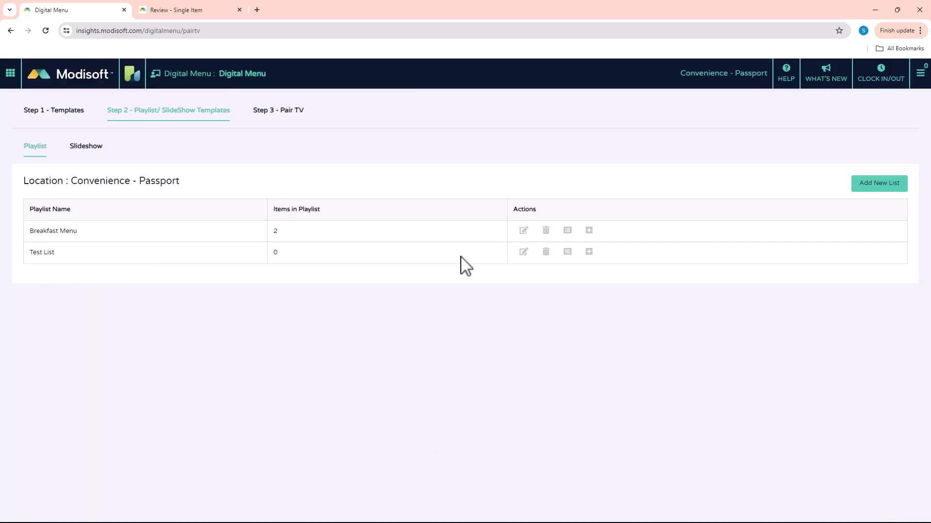
Add the Menu 1 template to the Test List playlist, displayed every day from 6:00 AM to 10:00 AM, and save
right_click(590, 252)
click(589, 252)
click(589, 253)
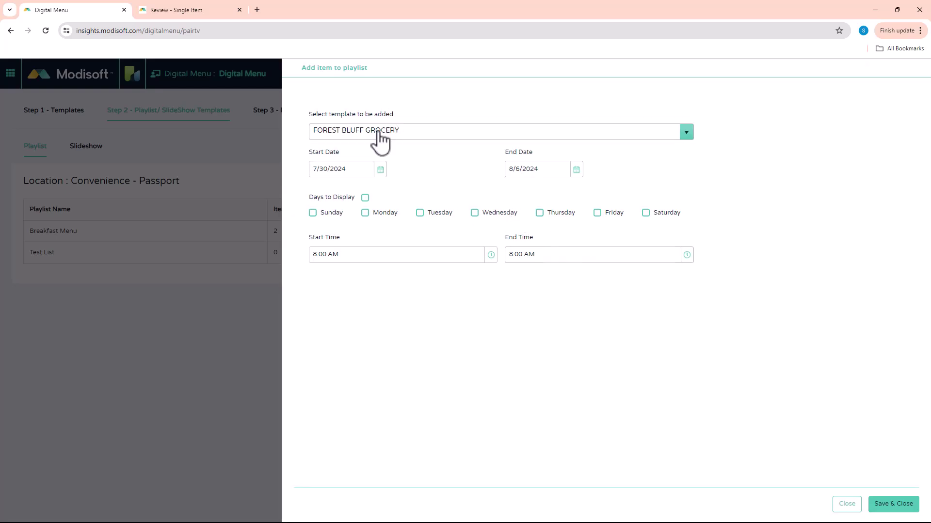
click(685, 133)
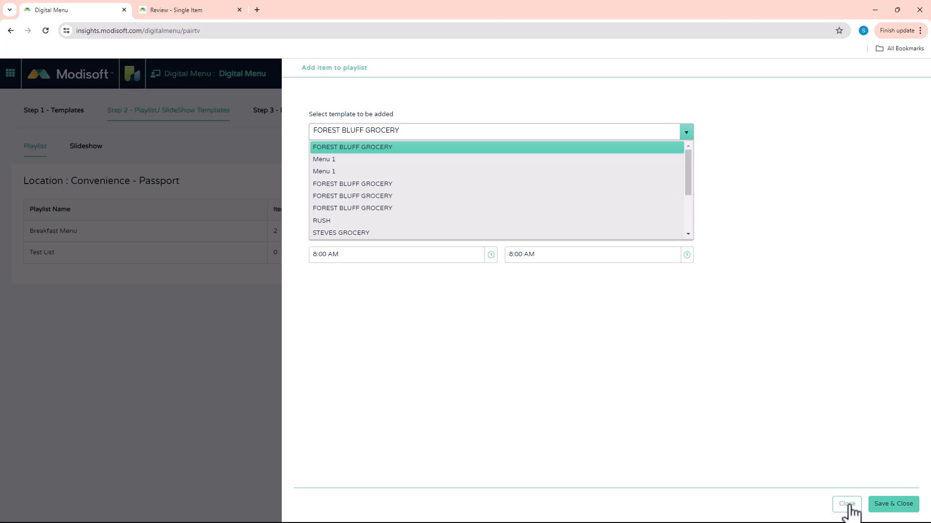
click(331, 160)
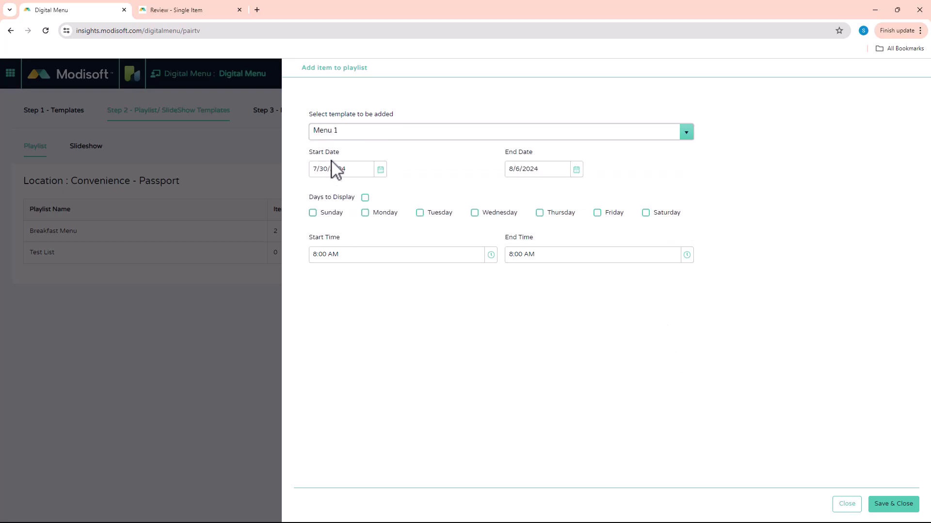
click(366, 197)
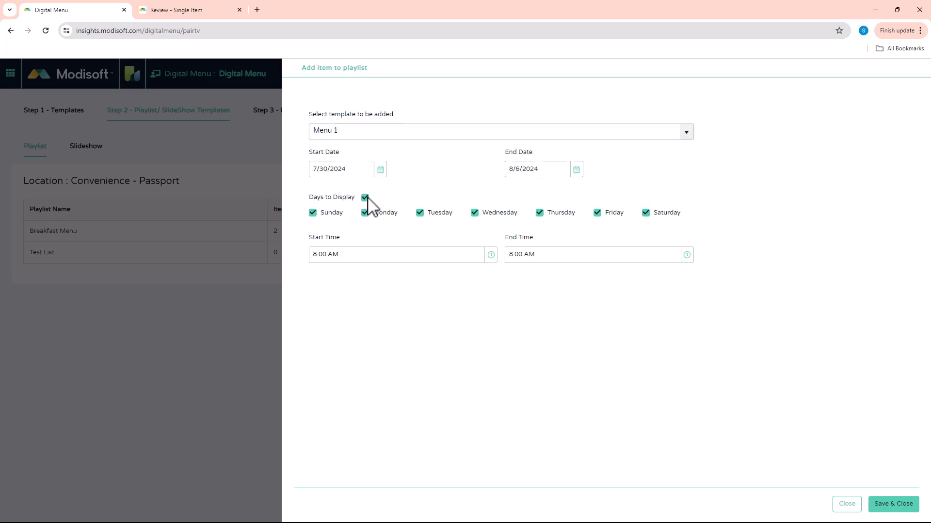
click(491, 255)
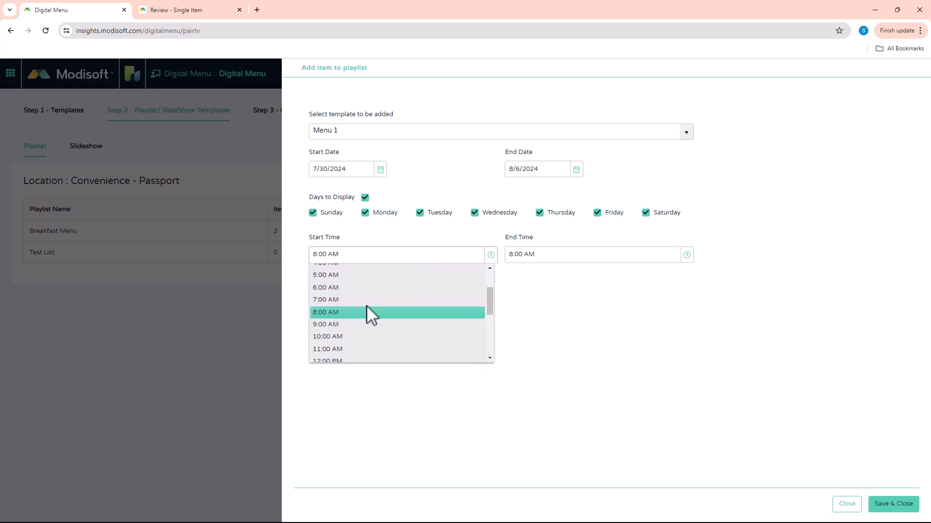
click(343, 287)
click(688, 258)
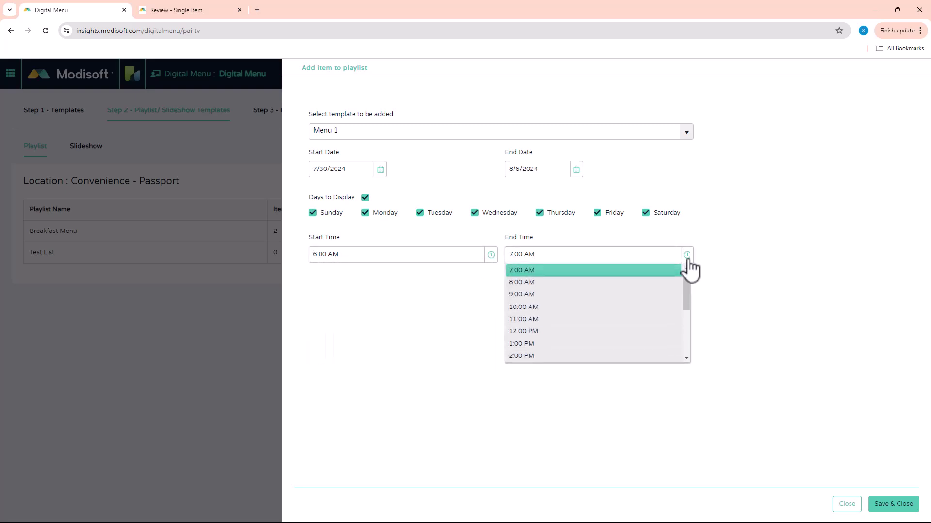
click(535, 307)
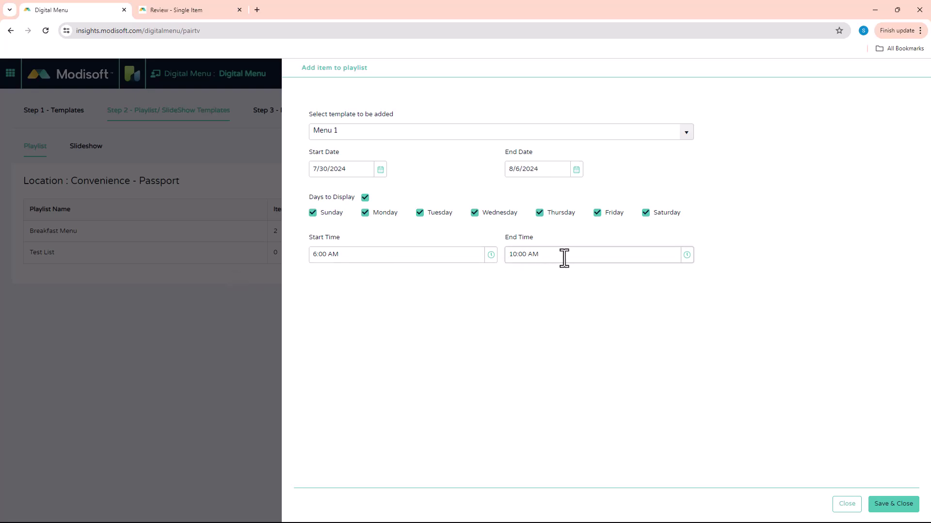
click(893, 504)
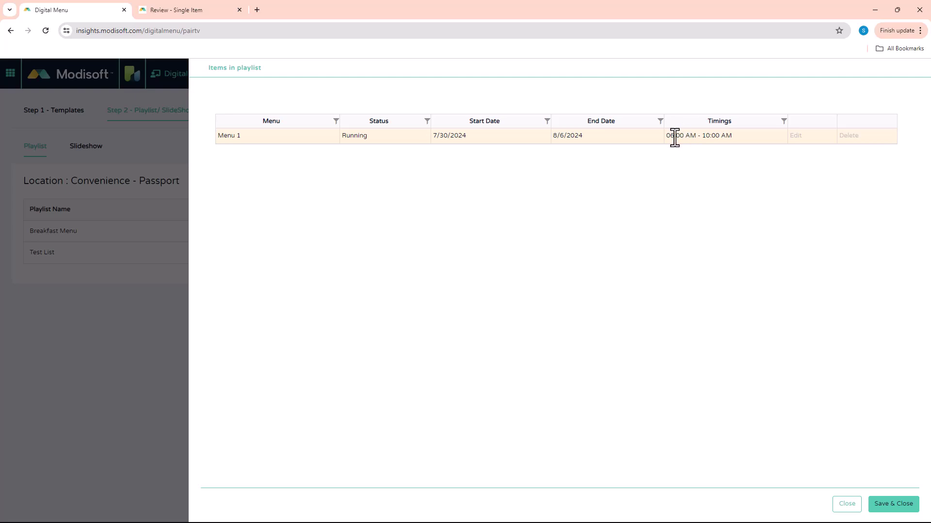
click(896, 506)
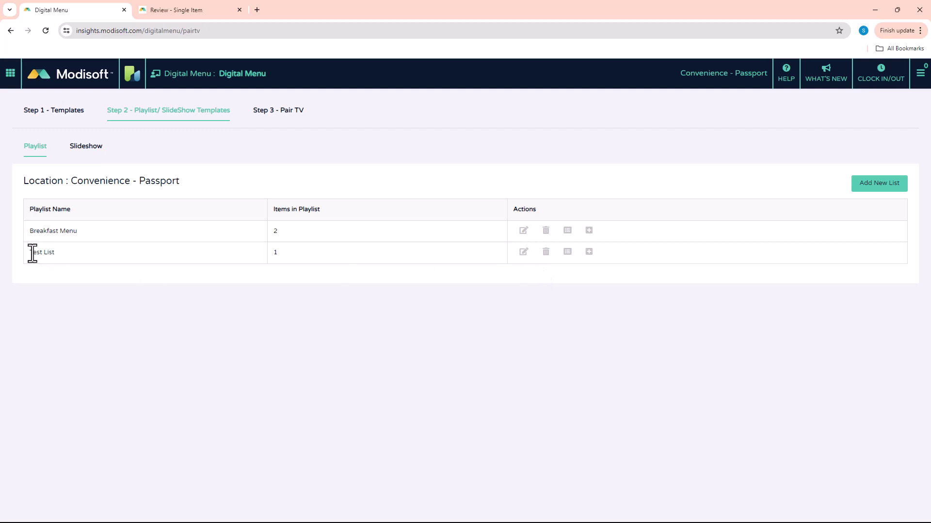
Add FOREST BLUFF GROCERY to the Test List playlist for every day from 10:00 AM to 8:00 PM, check the item timings and save
click(589, 251)
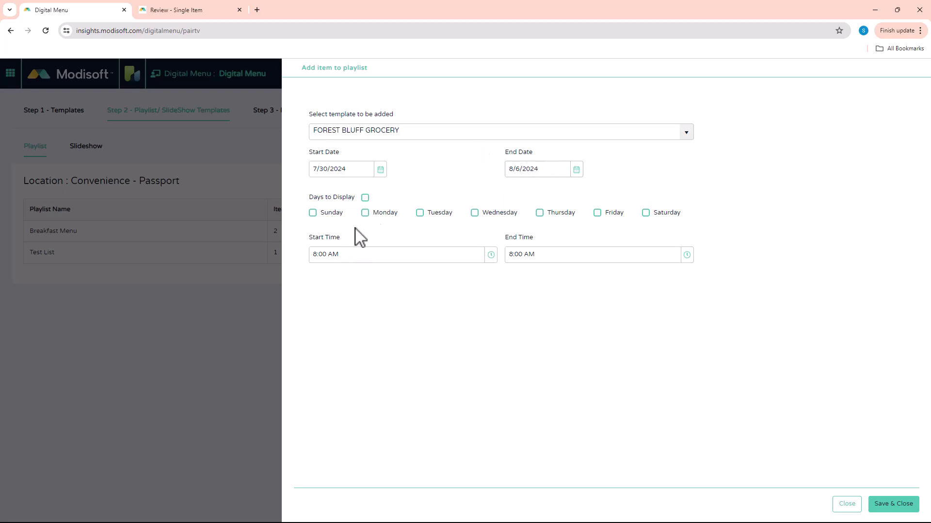
click(365, 198)
click(491, 256)
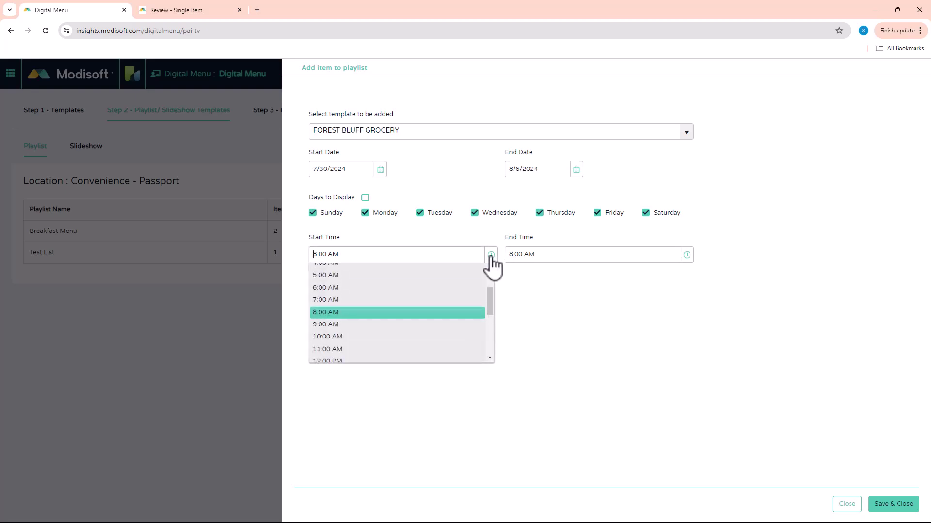
click(335, 336)
click(687, 256)
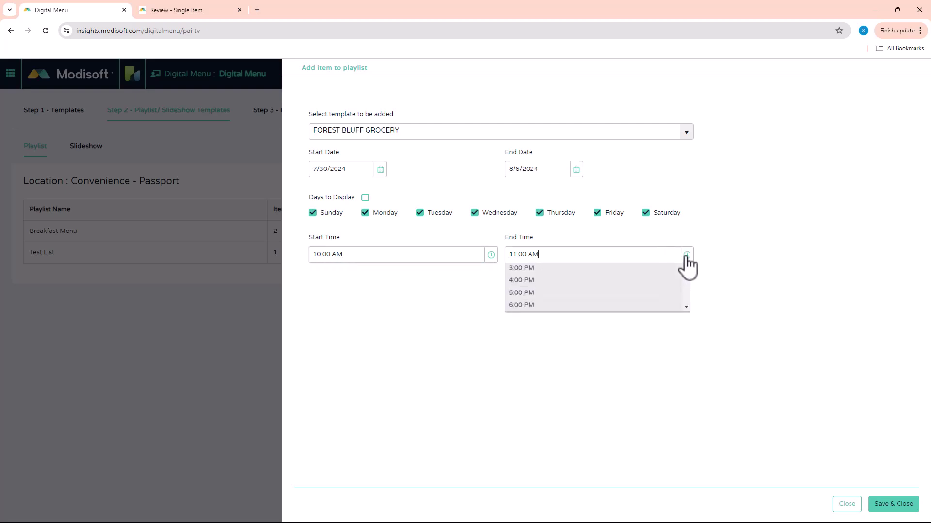
scroll(601, 307, down, 2)
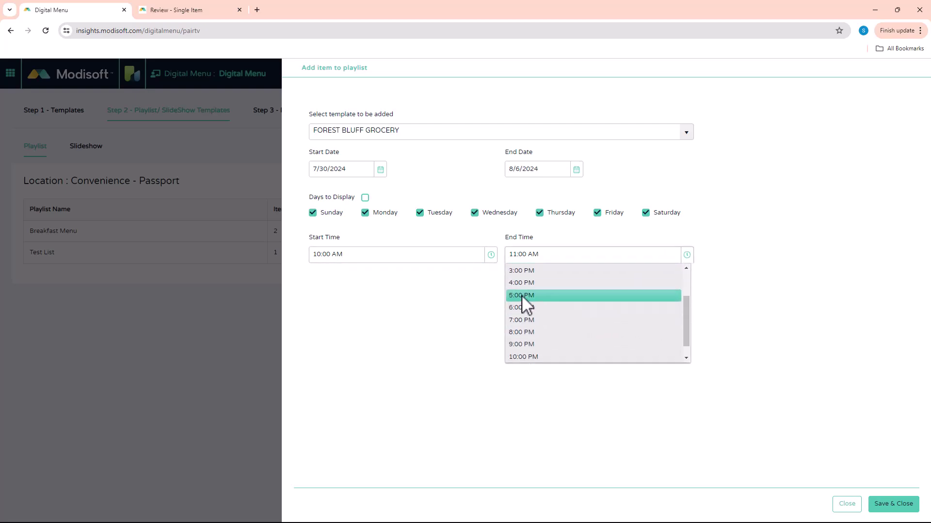
click(524, 332)
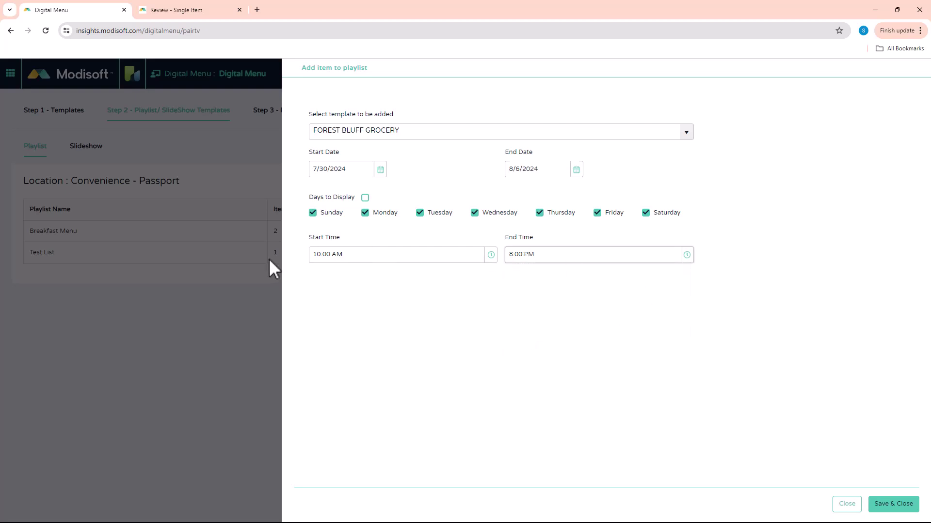
click(886, 505)
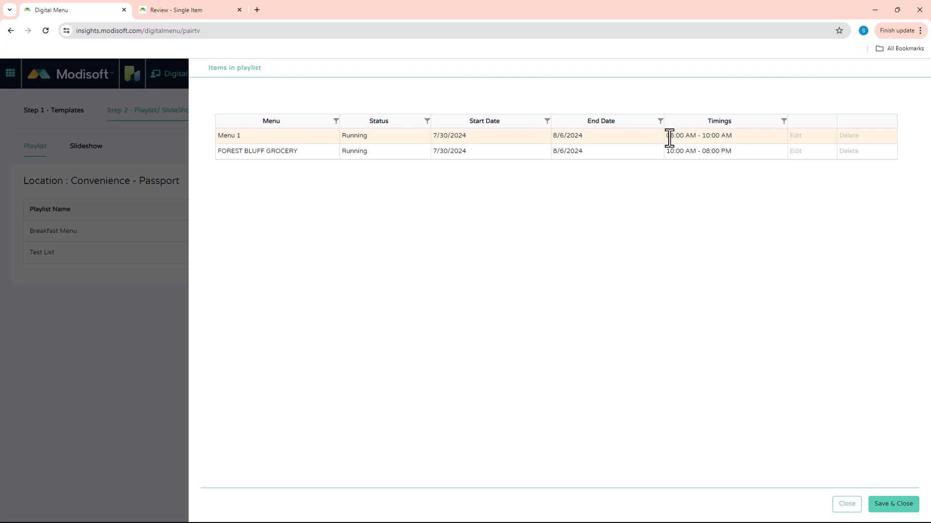
drag(667, 137, 744, 131)
drag(668, 153, 738, 151)
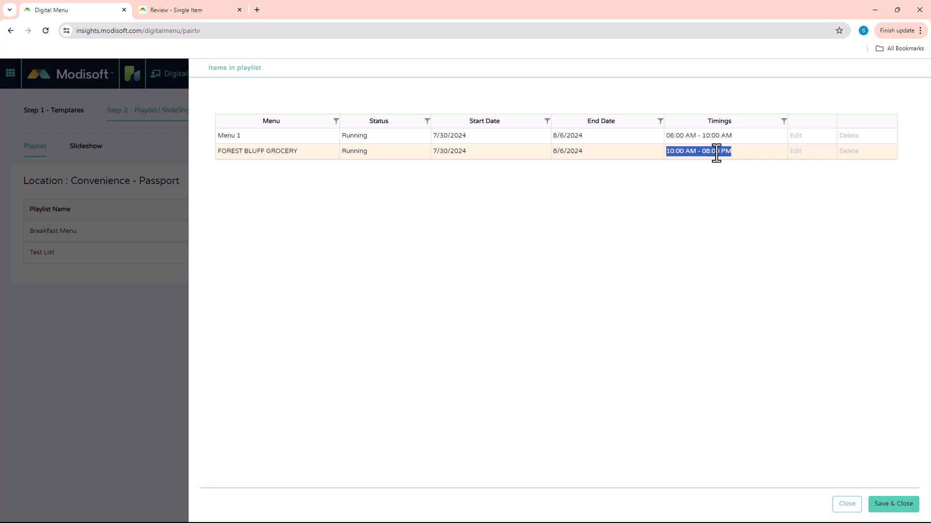
click(889, 507)
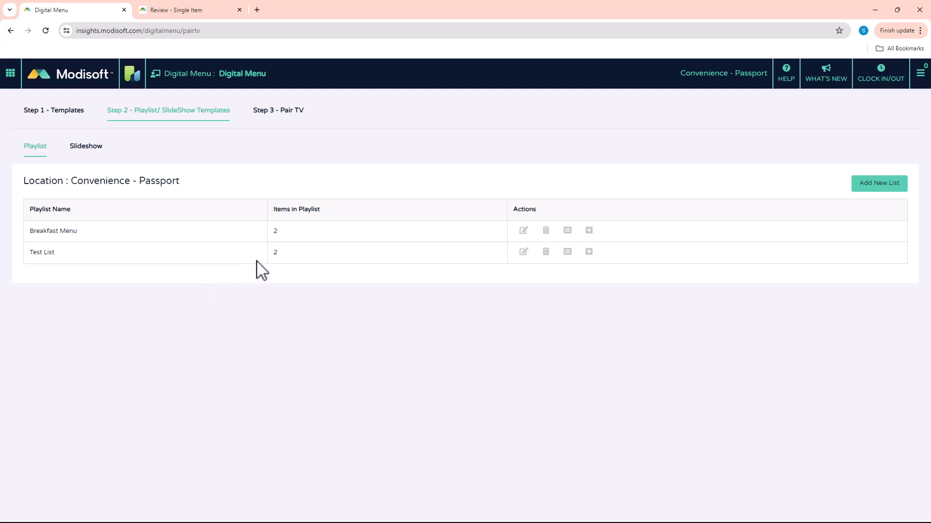
Start a new slideshow named TEST with a 10-second interval, shown on all days with an end time of 5:00 PM
click(88, 152)
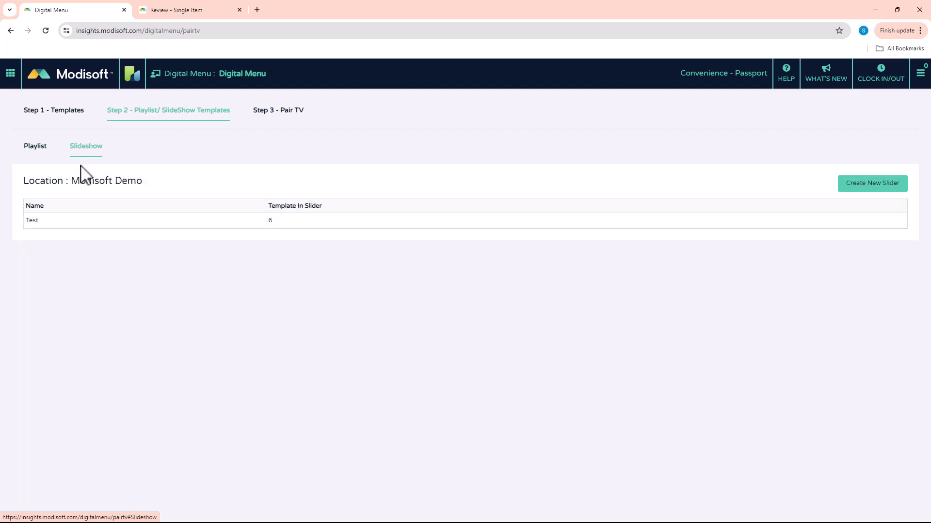
click(874, 186)
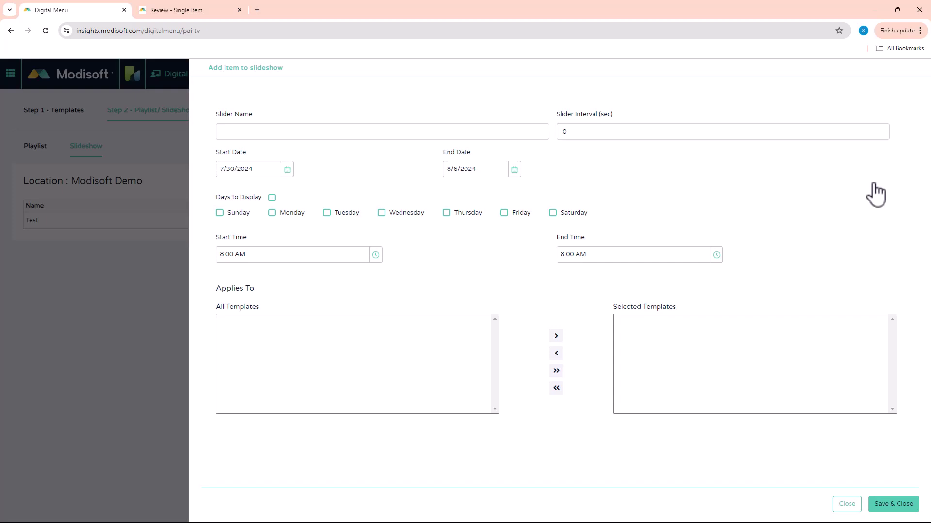
click(311, 132)
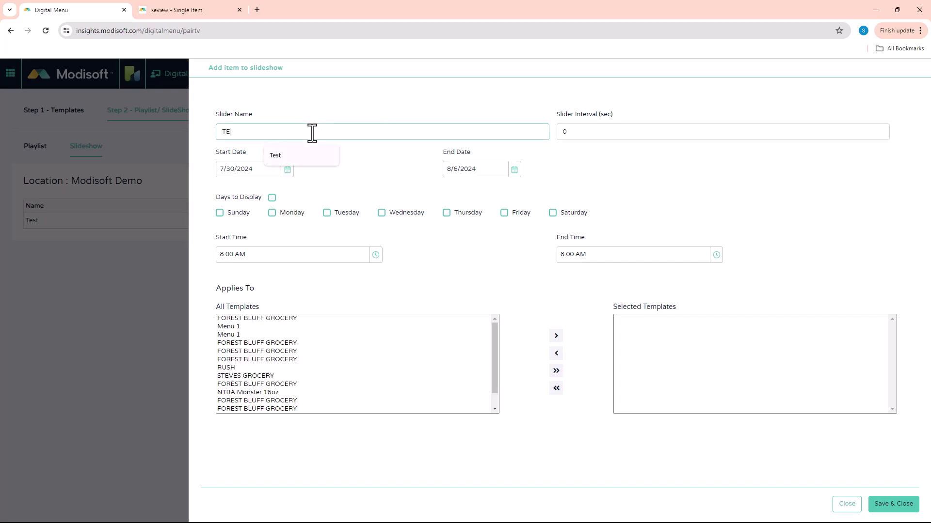
click(576, 131)
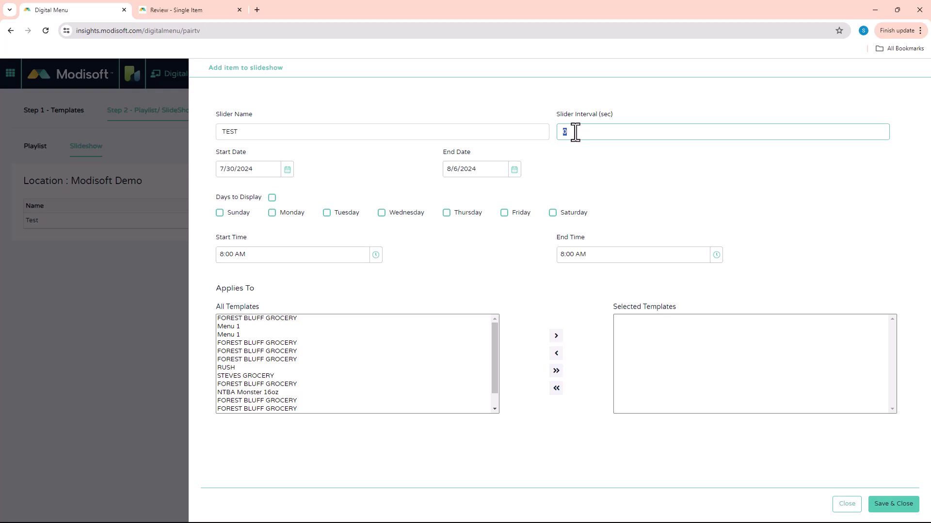
text(10)
click(272, 197)
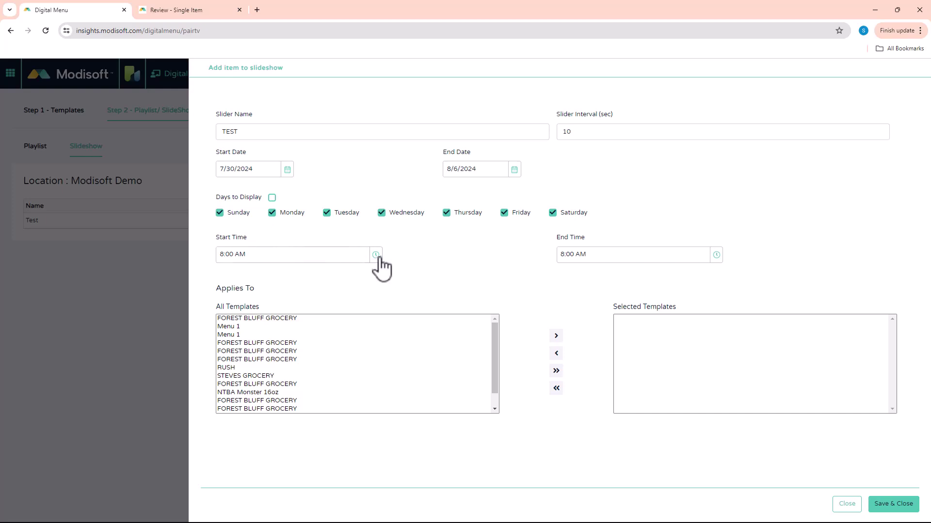
click(716, 255)
scroll(606, 335, down, 2)
click(577, 327)
Assign the first nine templates, from the first FOREST BLUFF GROCERY to the one below STEVES GROCERY, to the TEST slideshow and save it
click(253, 318)
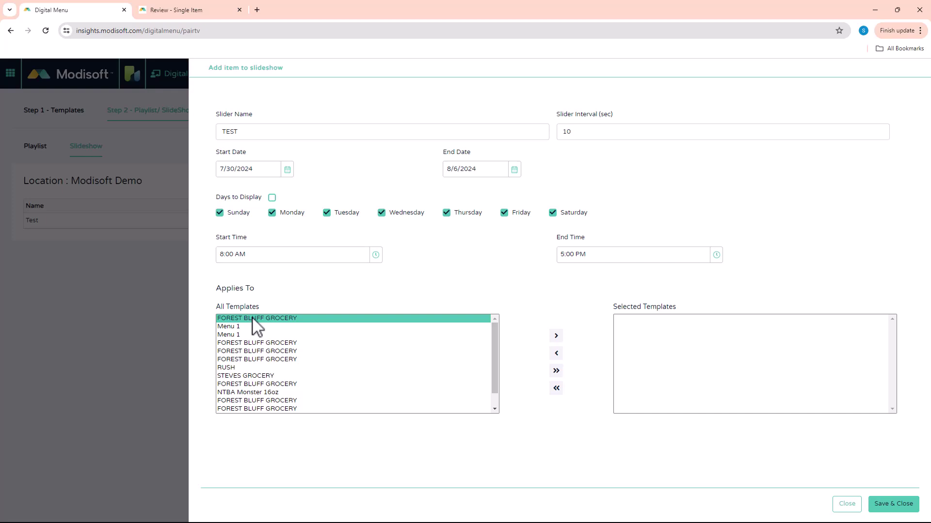
drag(253, 319, 266, 367)
click(254, 319)
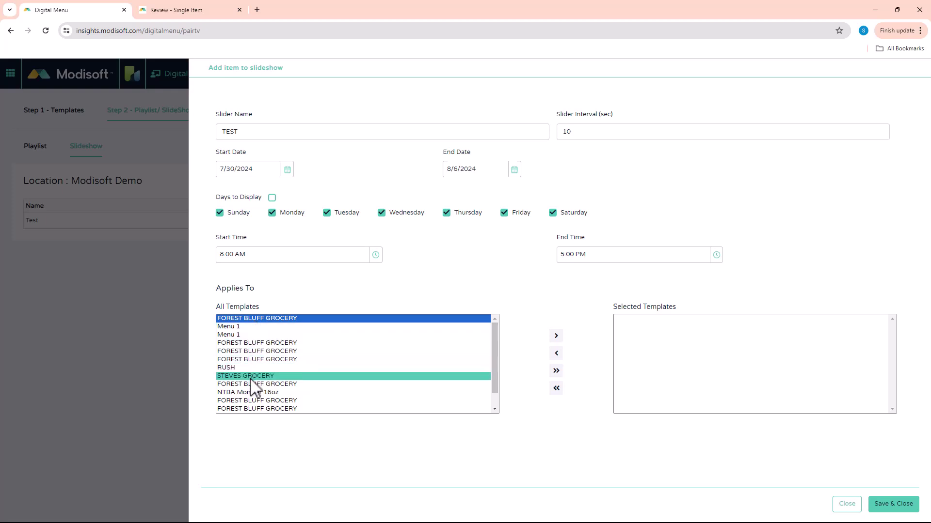
shift+click(237, 384)
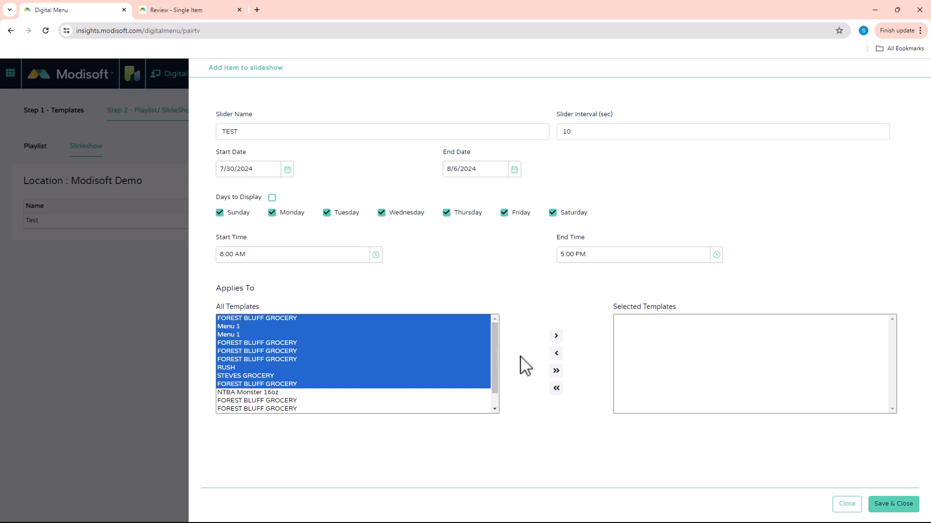
click(556, 336)
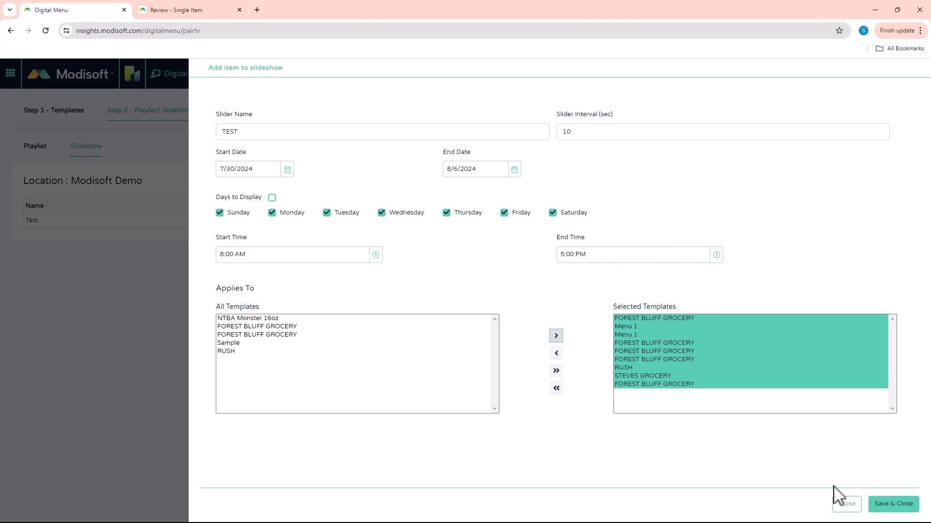
click(894, 504)
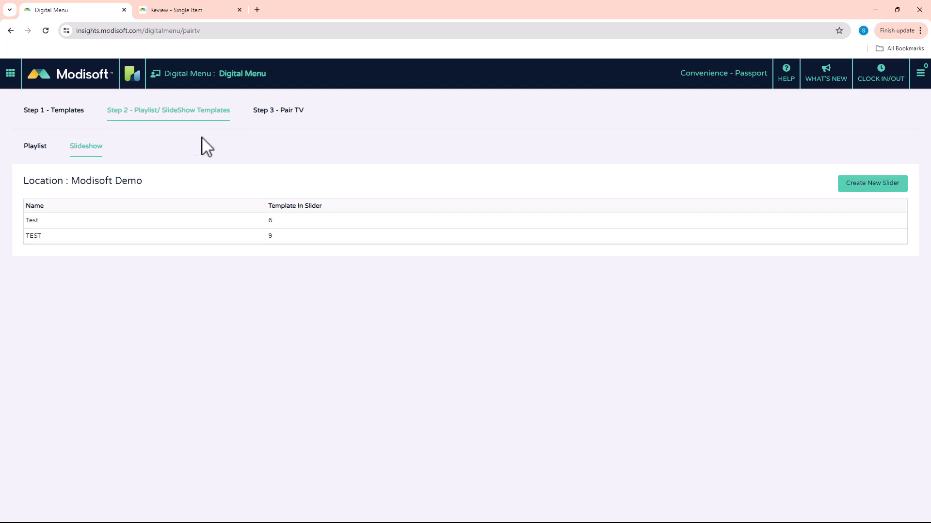
Assign the Test List playlist instead of Breakfast Menu to the paired Amazon AFTT TV, and save
click(282, 116)
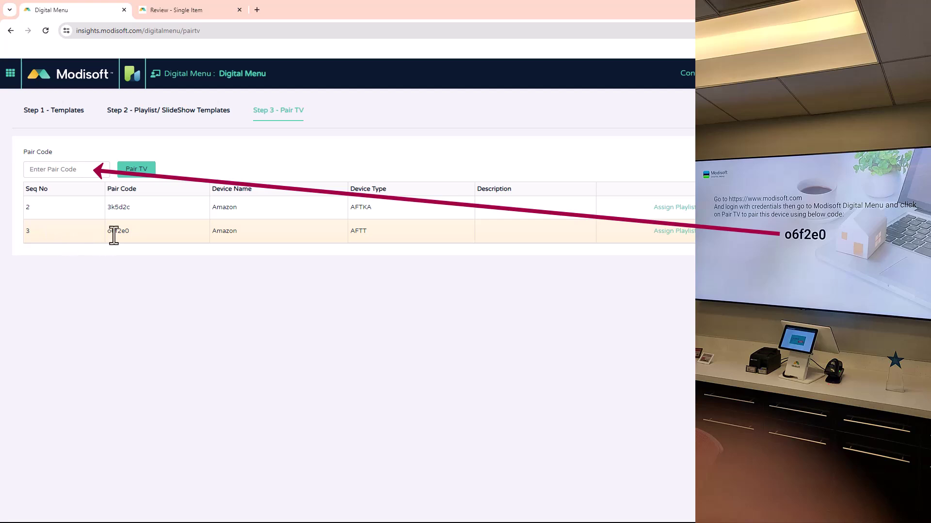
drag(107, 235, 124, 232)
click(171, 232)
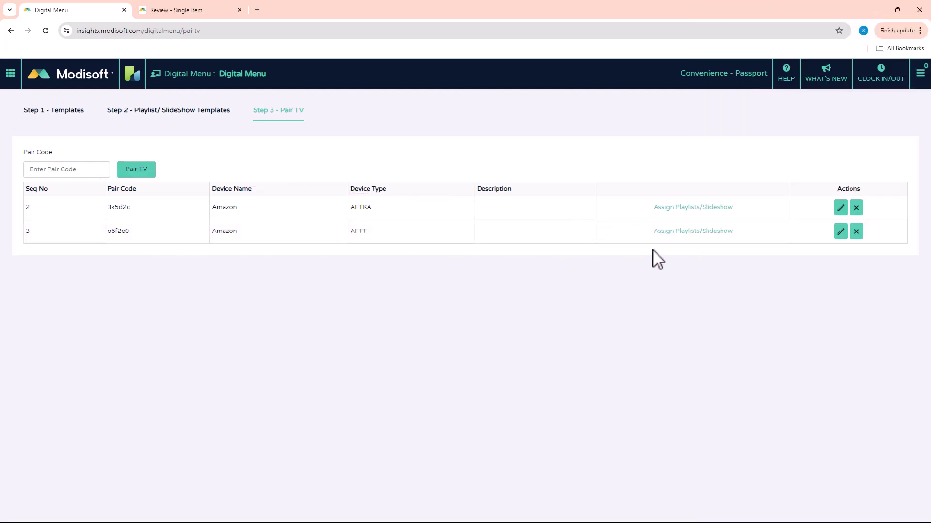
click(688, 241)
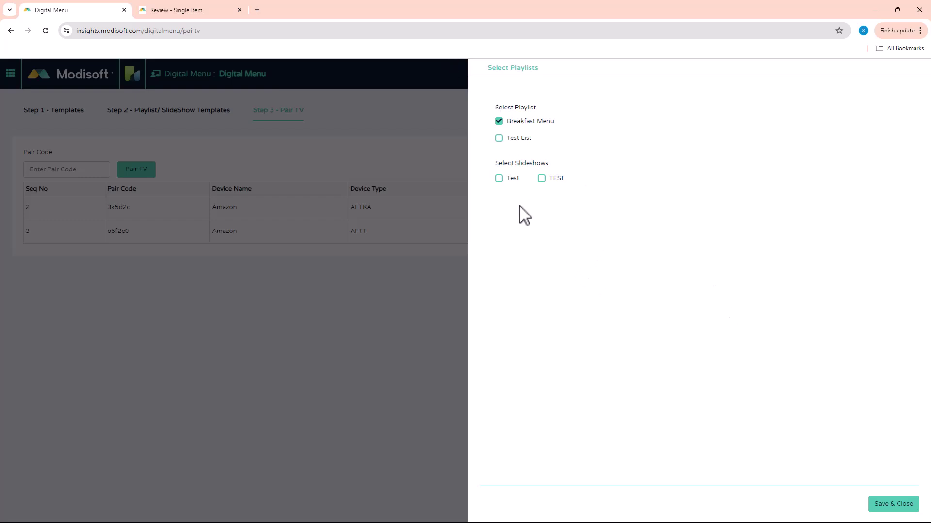
click(499, 122)
click(499, 139)
click(894, 507)
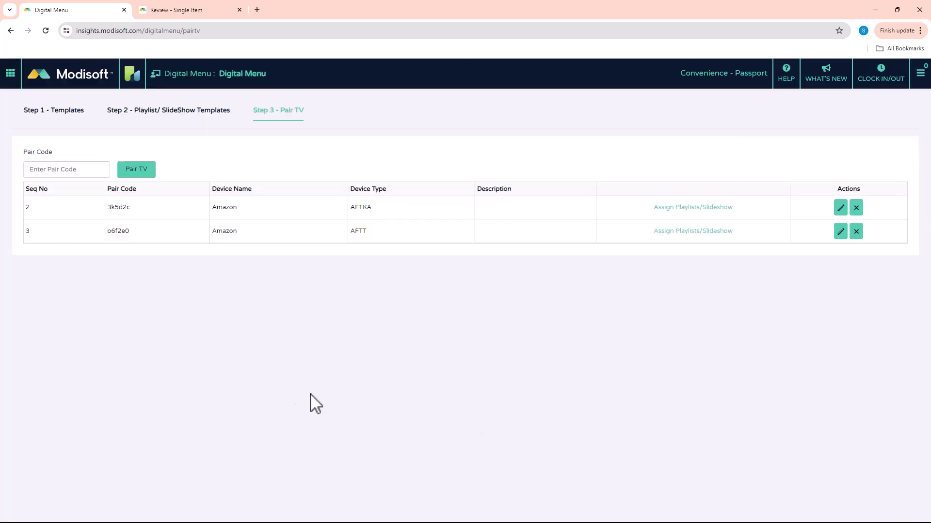